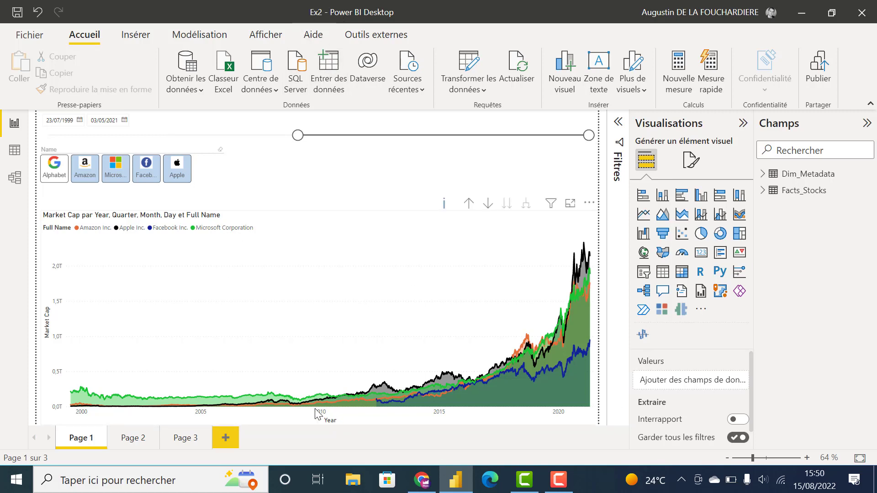
Apply the built-in dark blue Marée theme to the report and check how it looks on Page 2 and Page 3
left_click(265, 37)
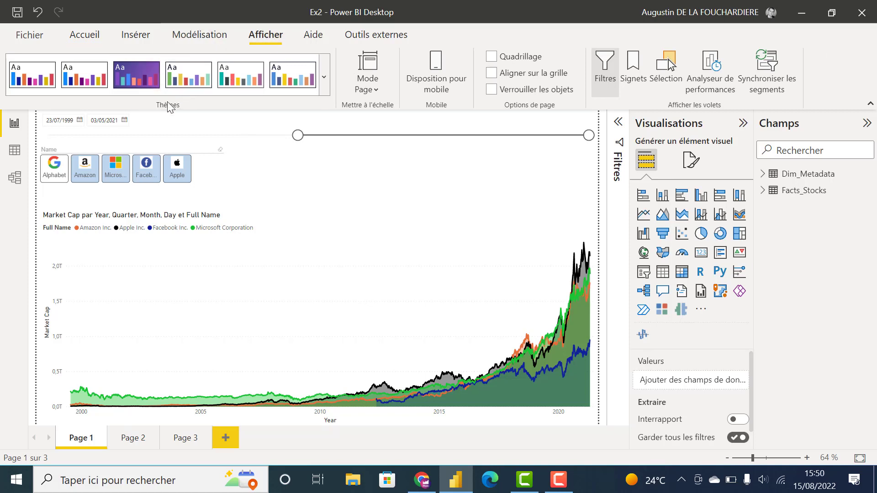
left_click(323, 78)
scroll(215, 160, "down", 1)
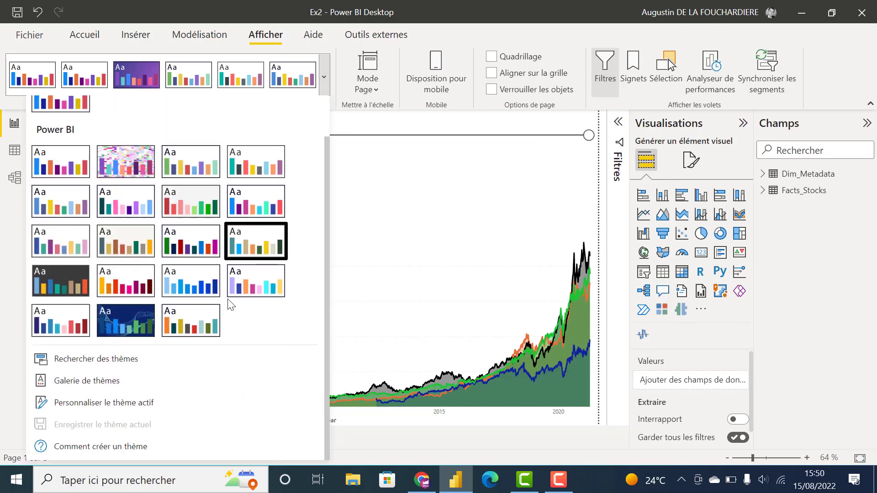
left_click(139, 314)
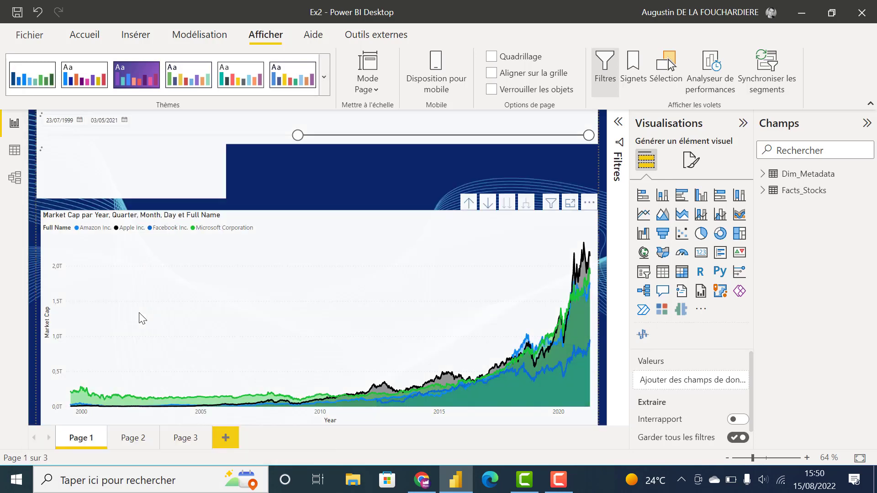
left_click(130, 439)
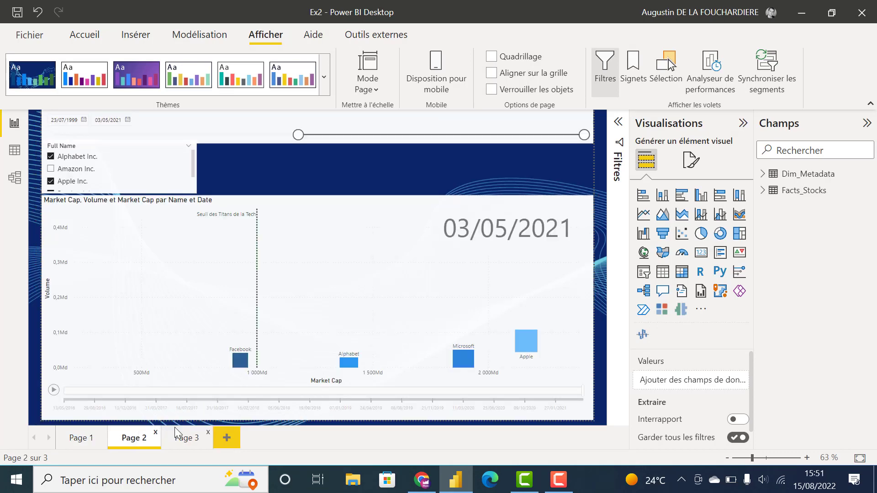
left_click(186, 437)
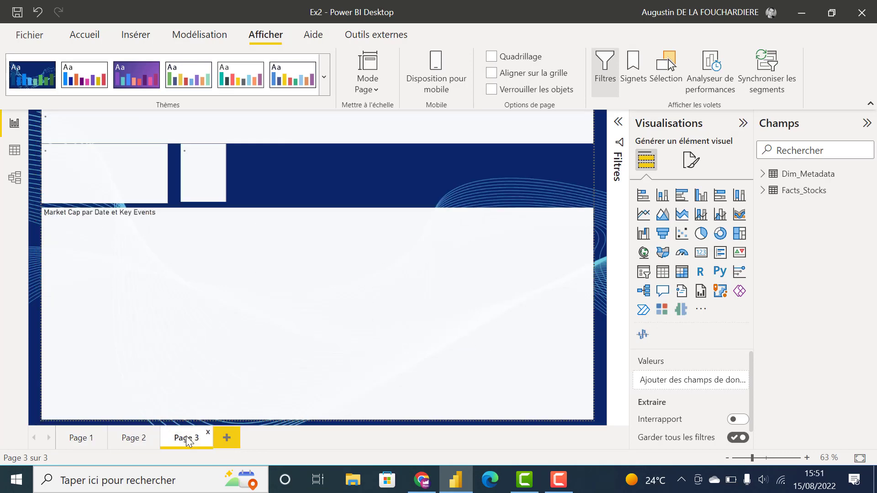
left_click(80, 438)
Open the dialog for importing a theme file and look through its folders, without importing anything
left_click(325, 90)
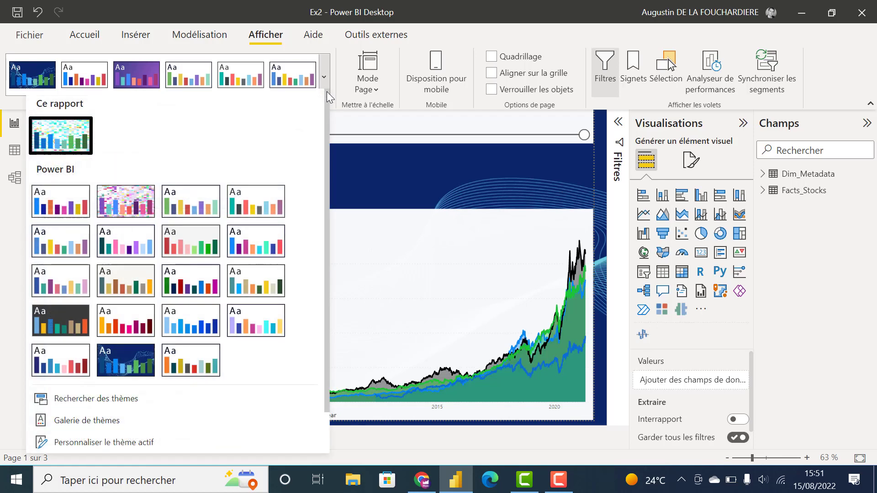
scroll(291, 156, "down", 2)
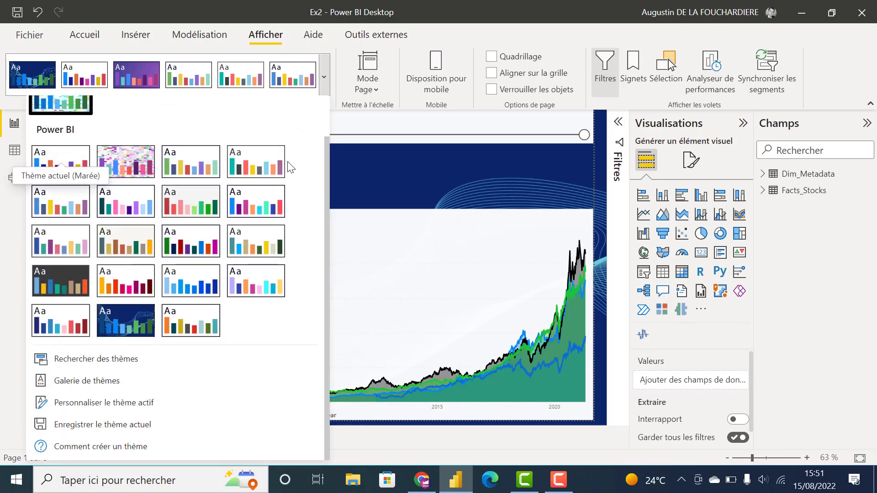
left_click(114, 361)
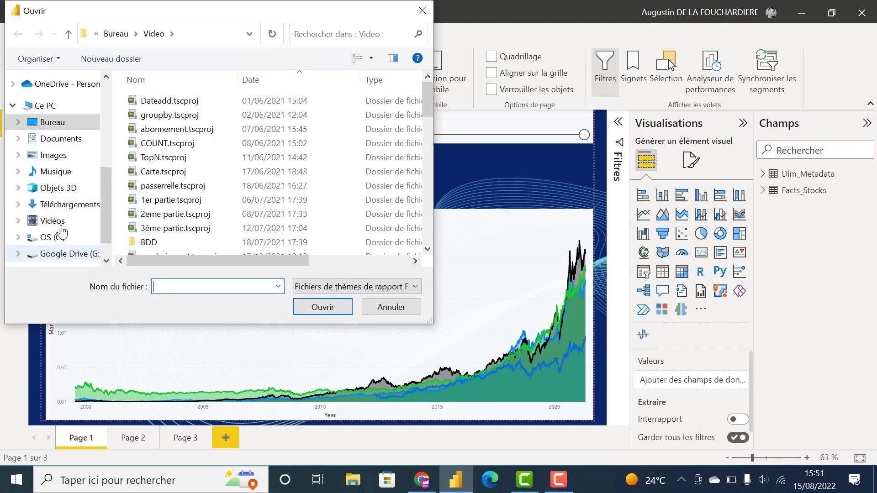
scroll(68, 223, "down", 1)
scroll(75, 226, "up", 3)
scroll(76, 227, "up", 3)
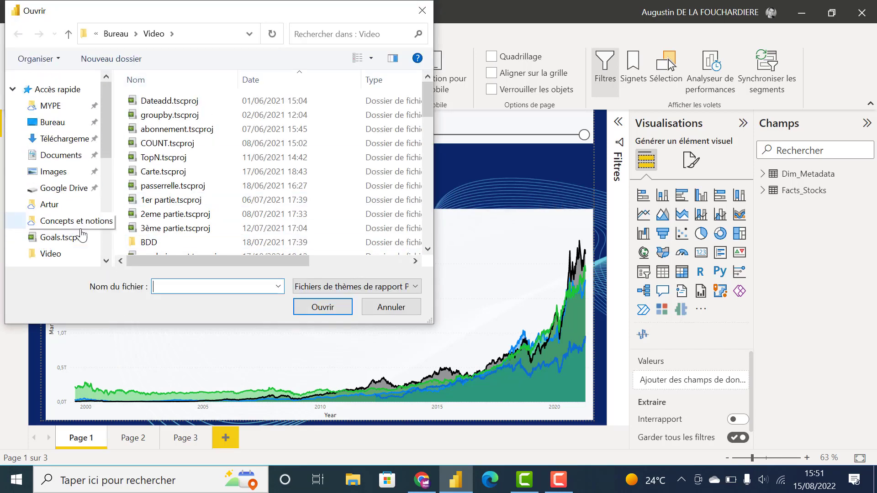
left_click(408, 307)
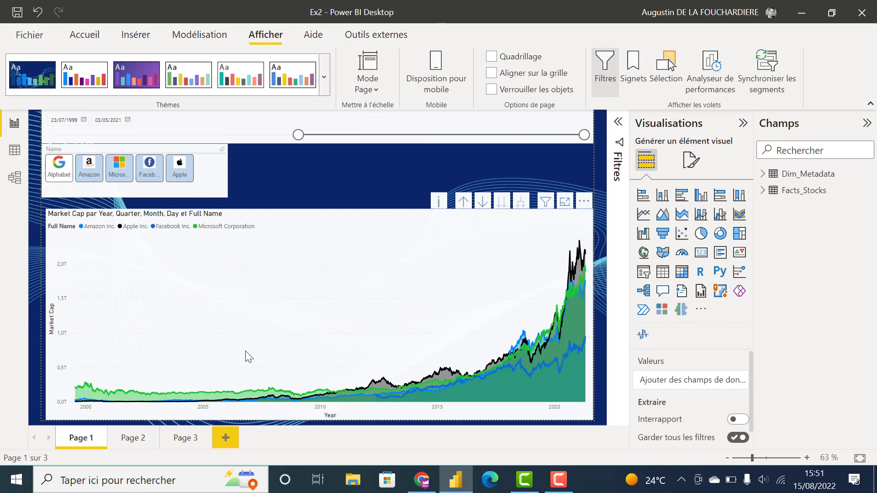
Open the online Themes Gallery and look through the featured community report themes
left_click(324, 77)
scroll(203, 273, "down", 1)
left_click(84, 384)
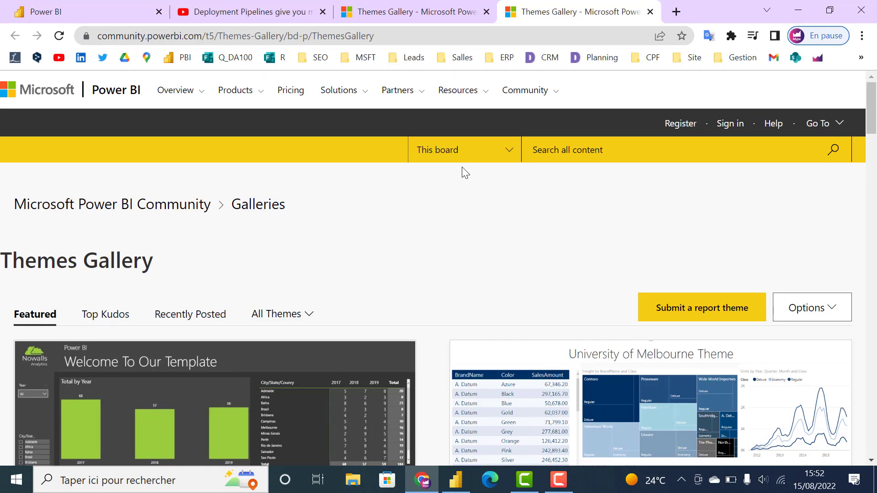
scroll(423, 387, "down", 20)
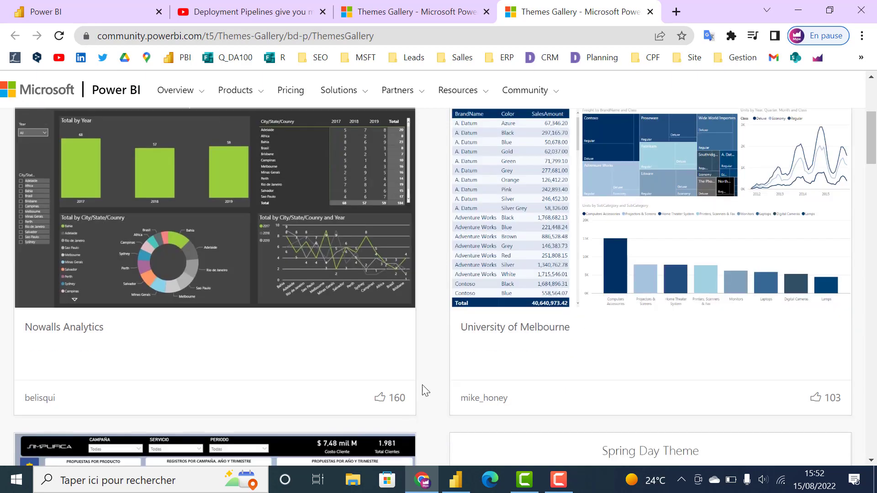
scroll(438, 385, "up", 20)
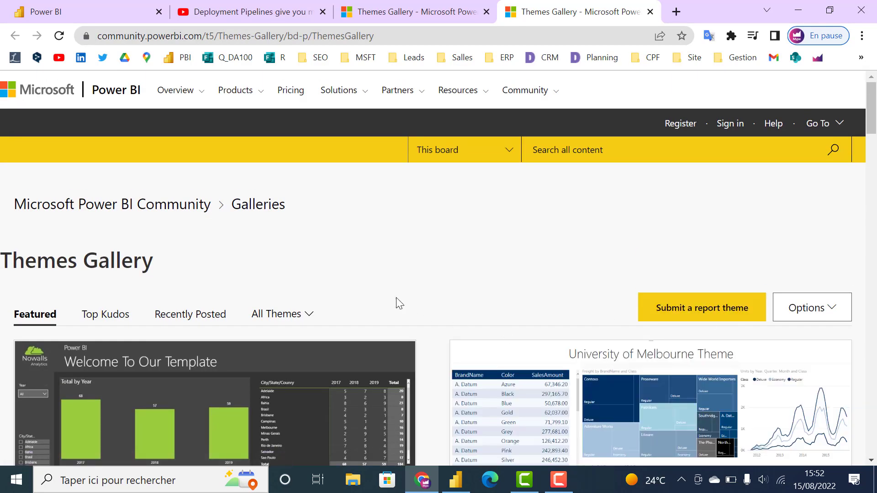
Switch back to Power BI Desktop, start customizing the current theme and name it Test
key("alt+Tab")
left_click(327, 84)
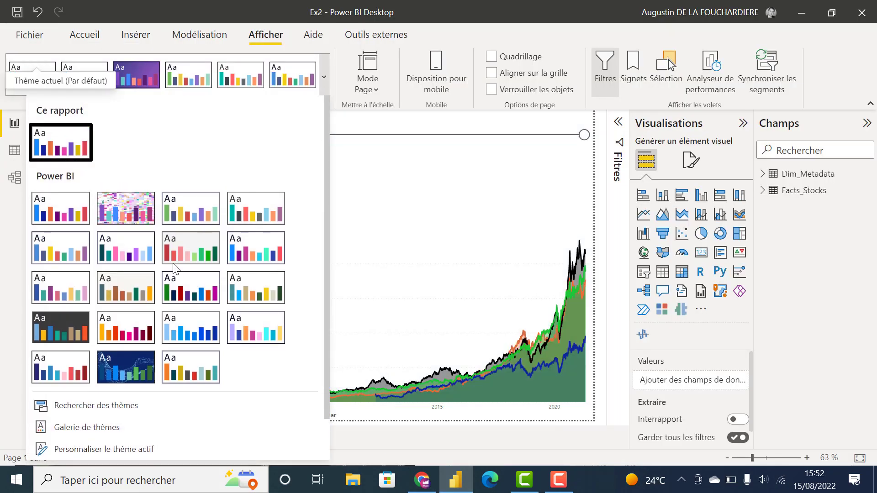
left_click(97, 448)
left_click(493, 83)
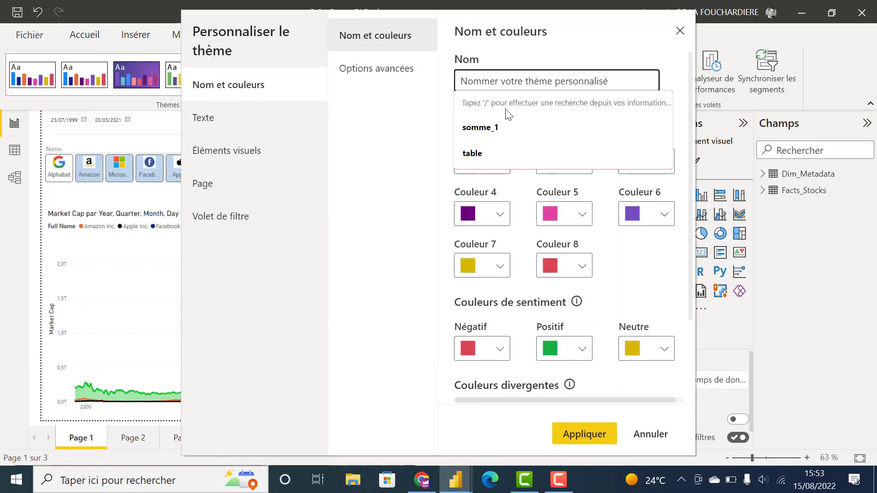
type("Test")
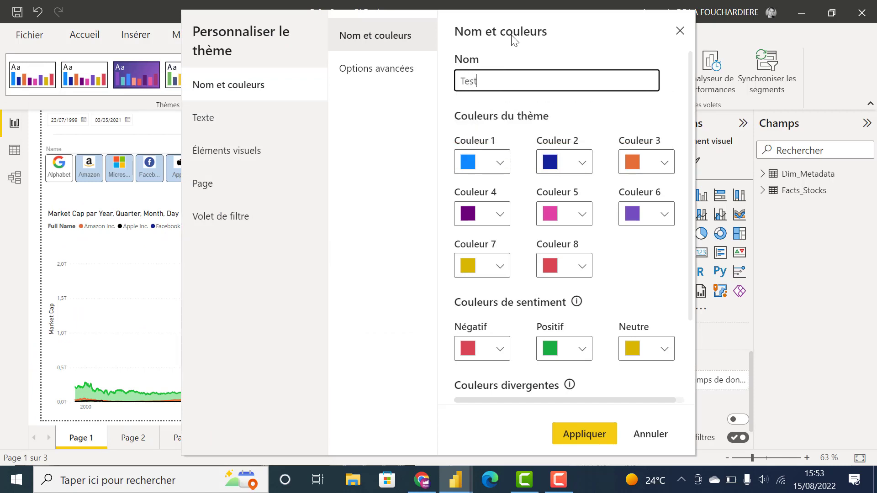
Set theme colour 1 to bright green, colour 2 to teal #119E9E and colour 3 to red #E63651
scroll(583, 110, "down", 2)
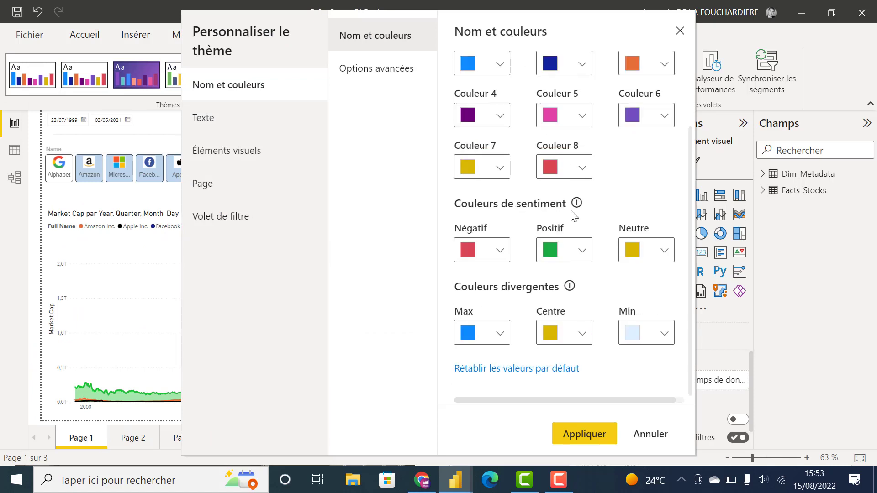
scroll(574, 219, "up", 2)
left_click(502, 165)
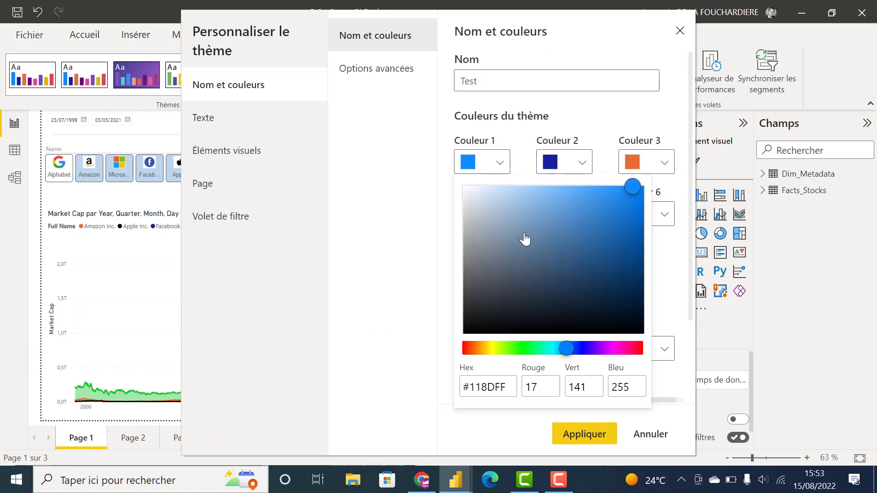
left_click(521, 348)
left_click(581, 169)
left_click(502, 348)
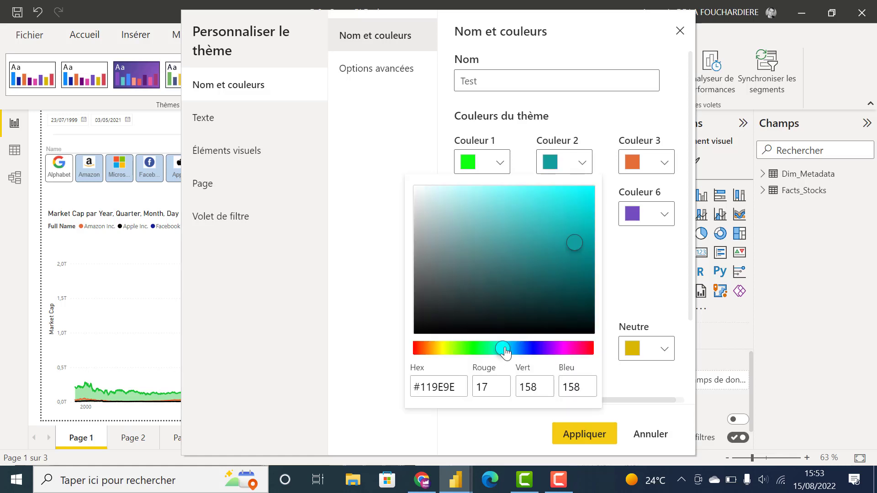
left_click(660, 164)
left_click(671, 348)
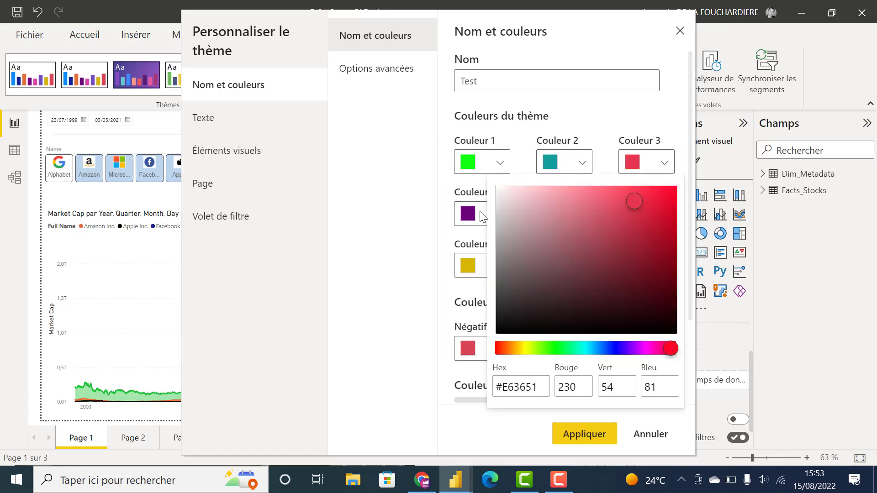
Change theme colour 4 to dark indigo and theme colour 8 to green
left_click(482, 217)
left_click(458, 268)
left_click(634, 240)
left_click(582, 269)
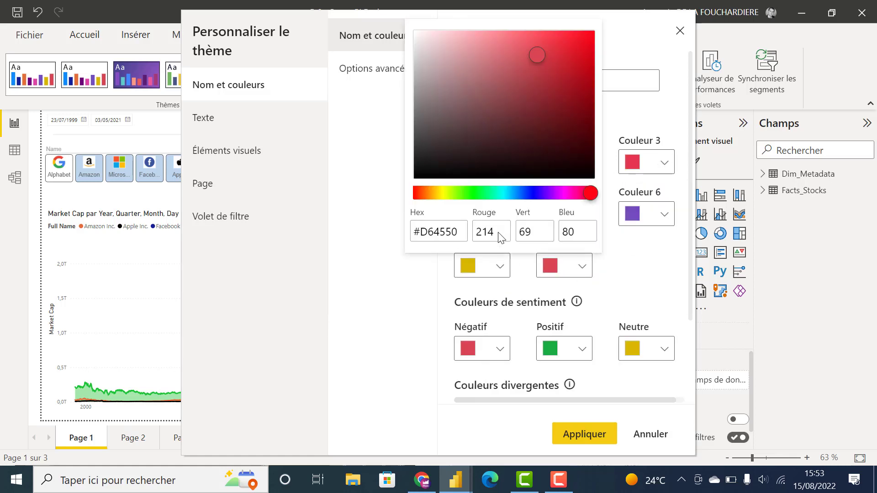
left_click(479, 192)
left_click(626, 260)
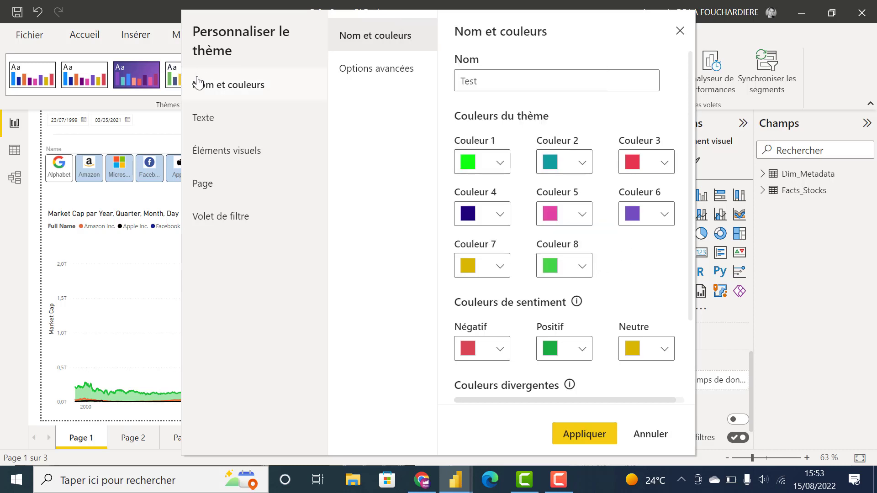
Read the explanation of the sentiment colours and set the negative sentiment colour to bright yellow
scroll(495, 272, "down", 2)
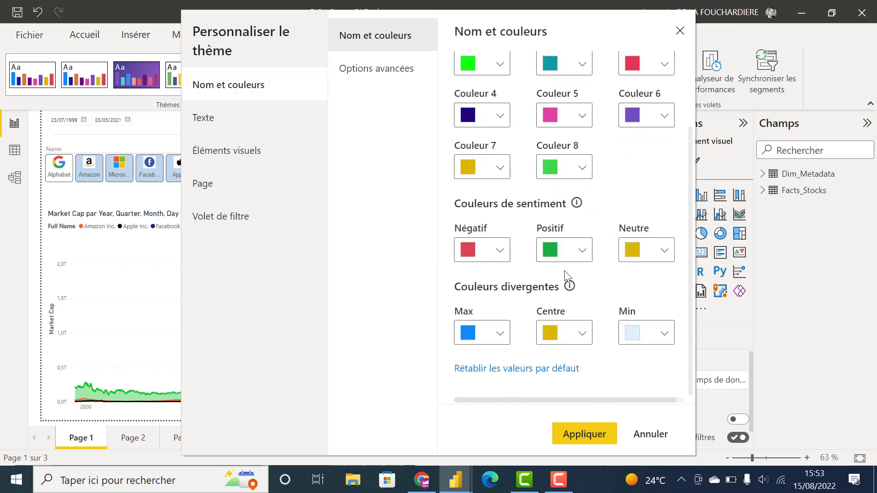
mouse_move(580, 203)
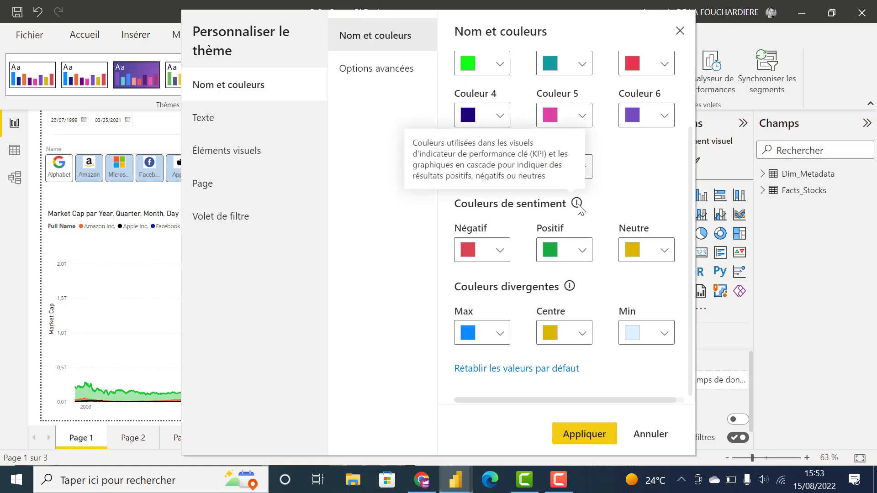
mouse_move(569, 288)
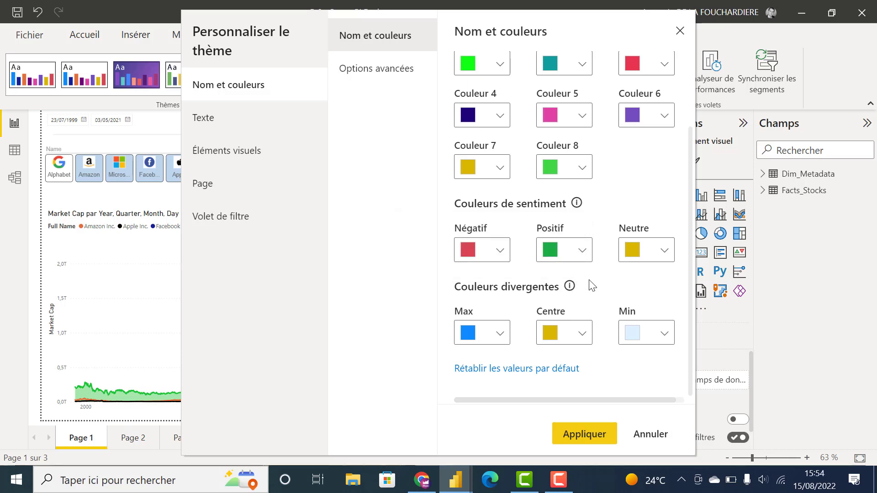
left_click(501, 252)
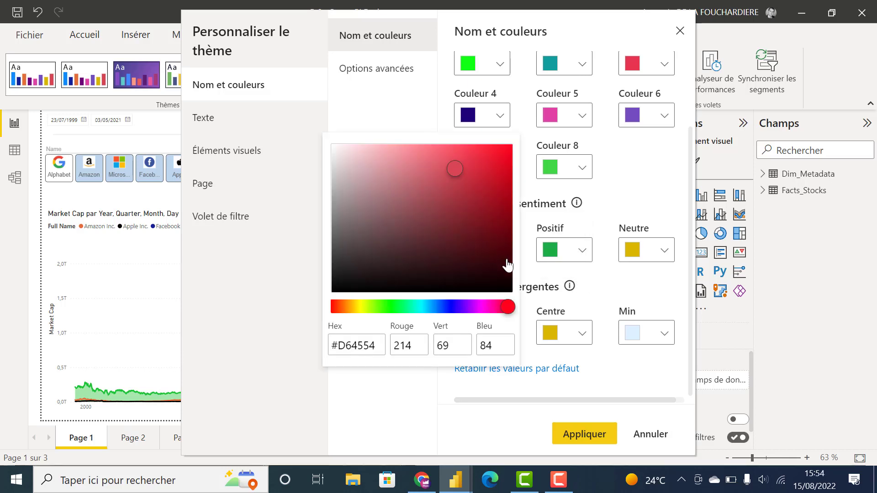
left_click_drag(506, 307, 360, 307)
left_click(512, 144)
left_click(598, 231)
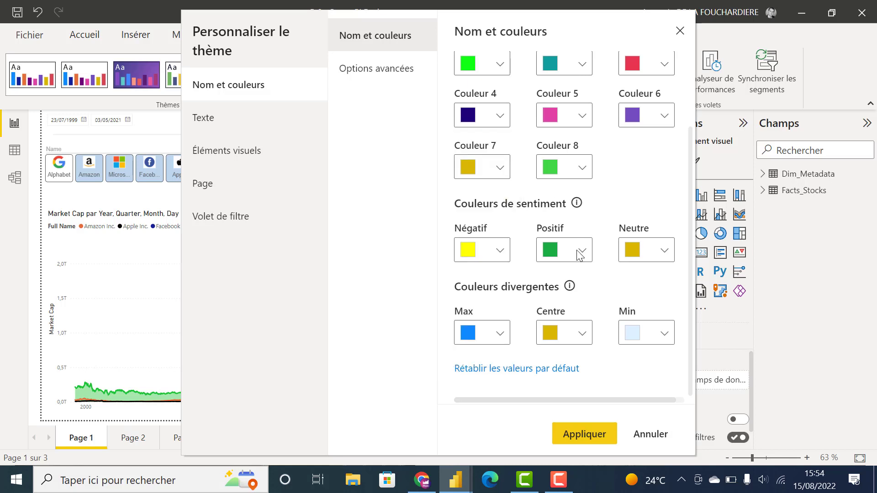
Set the positive sentiment colour to blue #070FFF
left_click(579, 255)
left_click_drag(482, 307, 531, 307)
left_click(592, 145)
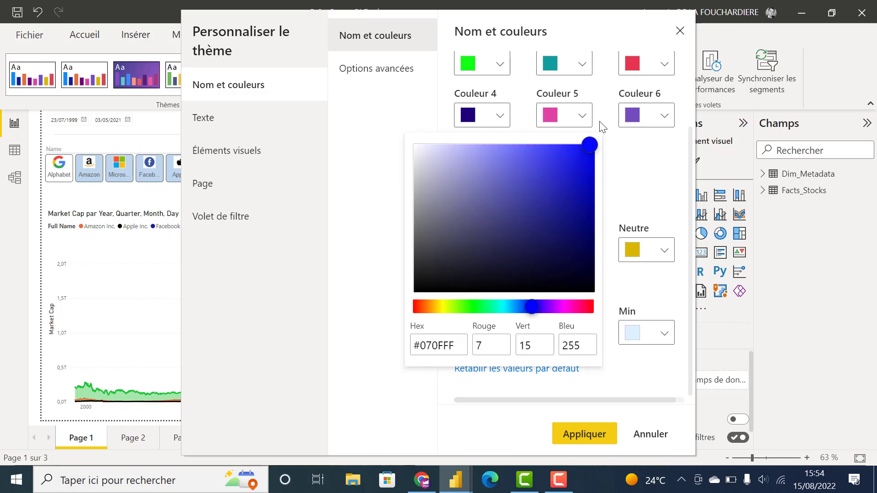
left_click(602, 127)
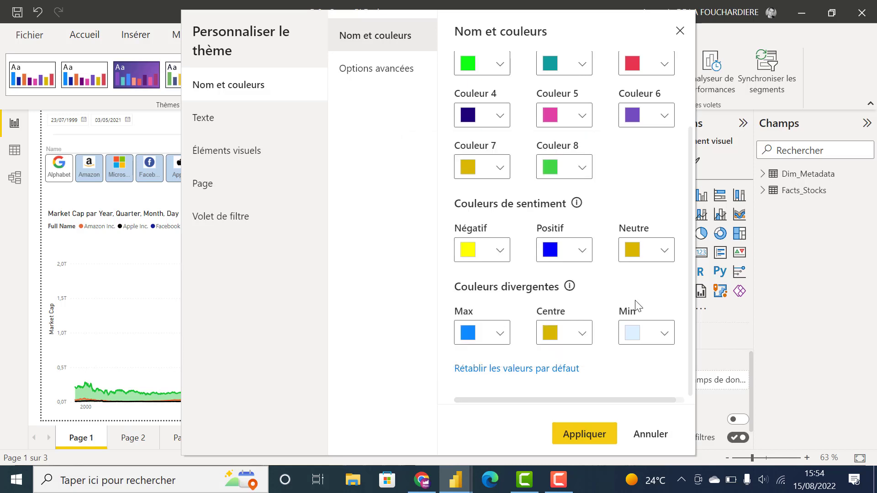
Review the advanced colour options for the theme's element levels and backgrounds
left_click(377, 72)
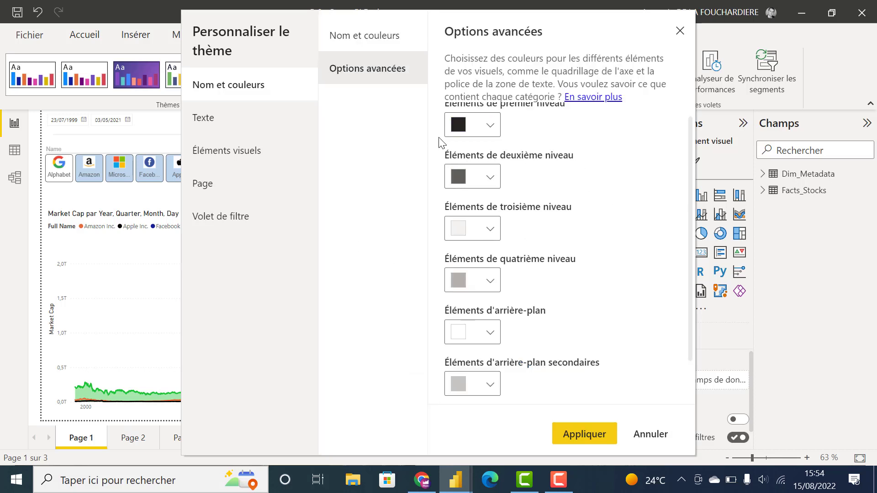
scroll(457, 147, "up", 1)
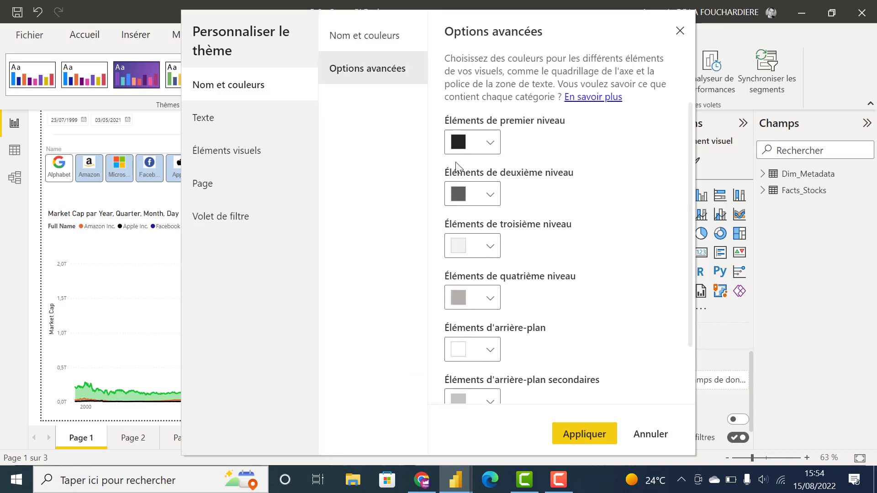
scroll(456, 162, "down", 3)
scroll(451, 180, "up", 3)
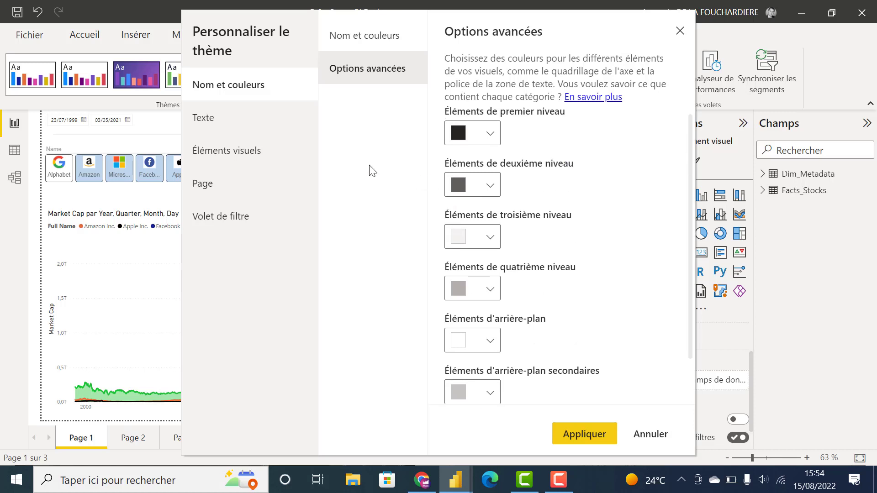
Format the theme's general text in Times New Roman, 16 pt, with a pure red font colour
left_click(236, 119)
left_click(638, 143)
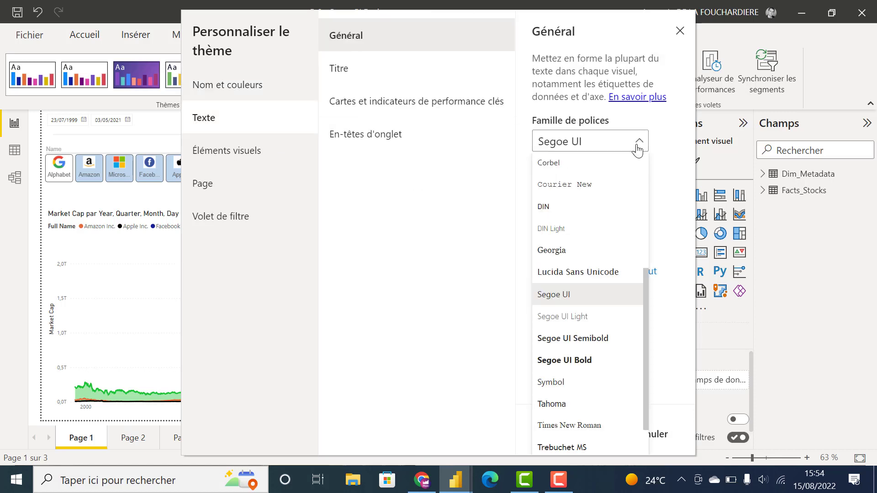
left_click(596, 426)
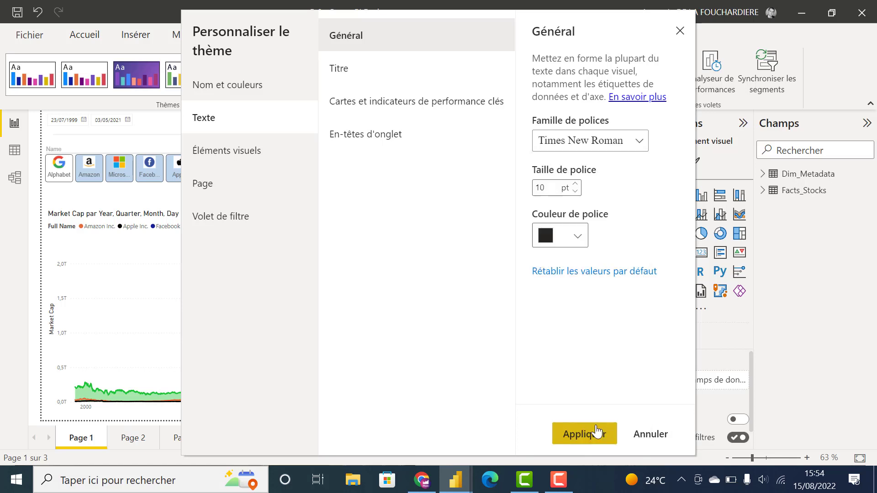
left_click(579, 234)
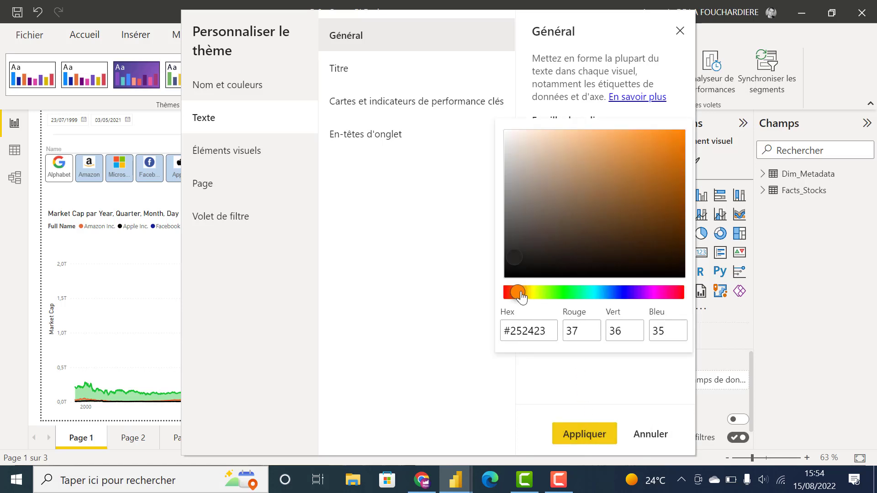
left_click_drag(520, 293, 689, 161)
left_click(684, 133)
left_click(587, 432)
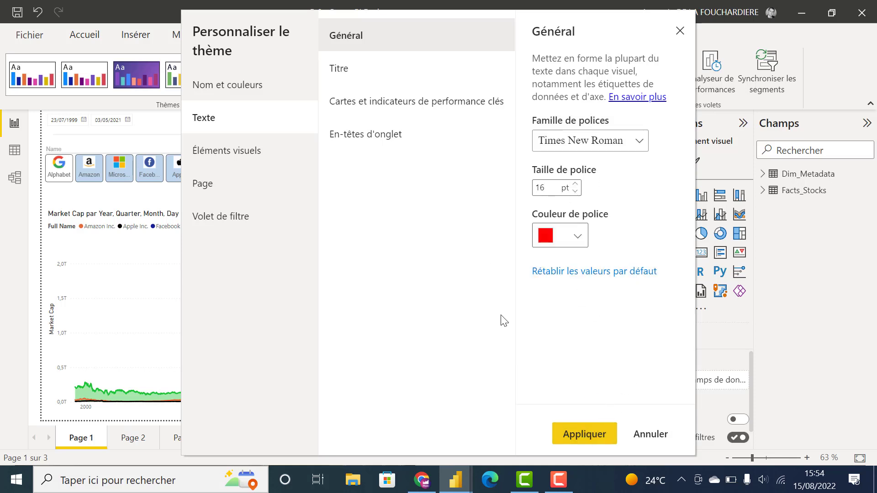
Change the font family of the theme's title text to Arial Black
left_click(413, 69)
left_click(610, 134)
left_click(589, 171)
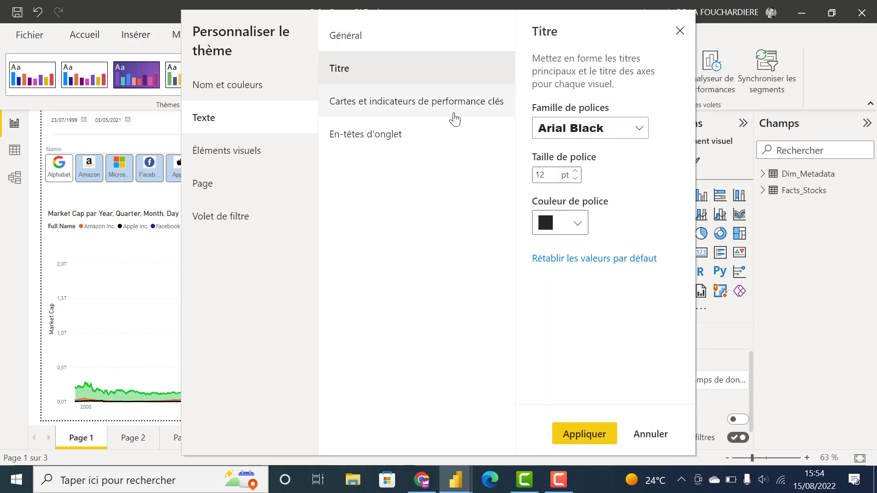
Format the theme's card and KPI text in Arial Black with a bright yellow font colour
left_click(452, 101)
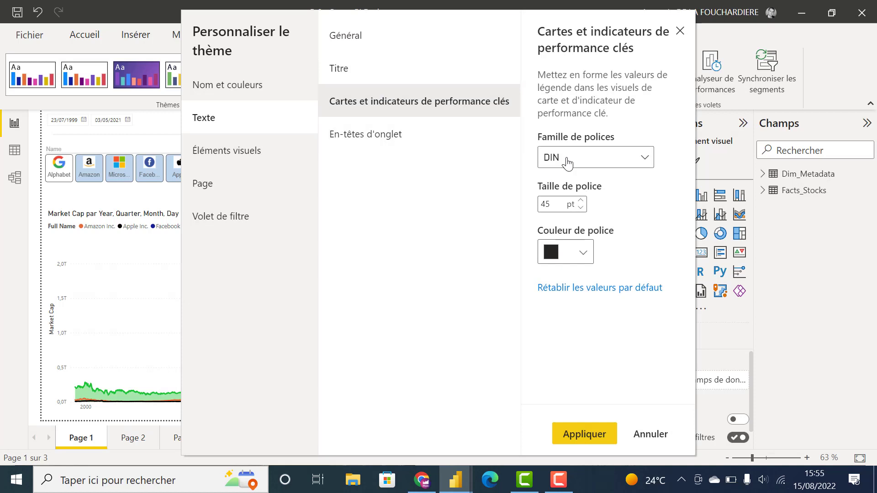
left_click(565, 160)
left_click(594, 198)
left_click(581, 250)
left_click_drag(517, 310, 533, 310)
mouse_move(681, 204)
left_mouse_down()
mouse_move(729, 162)
mouse_move(680, 137)
left_mouse_up()
left_click(666, 121)
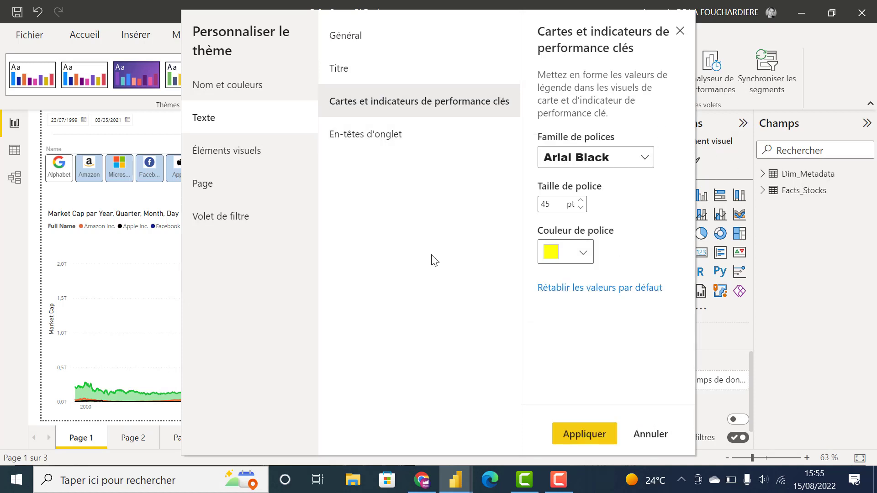
Set the theme's tab header text to Comic Sans MS and increase its font size
left_click(457, 134)
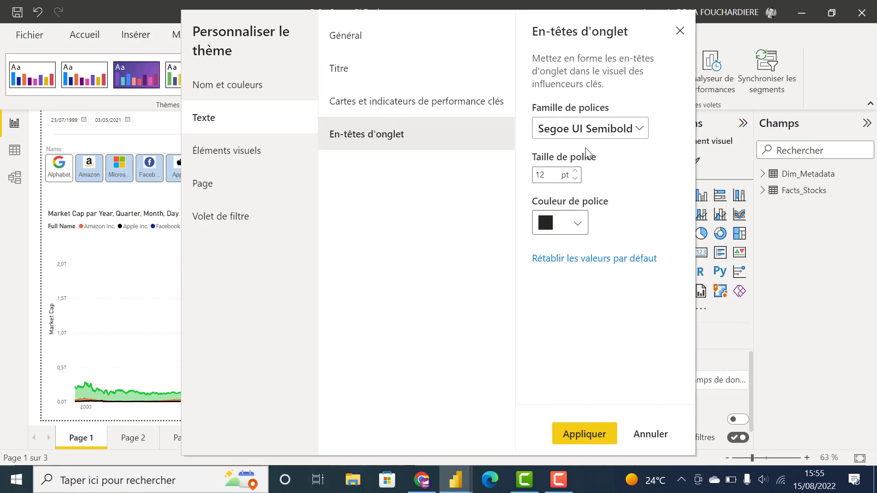
left_click(587, 130)
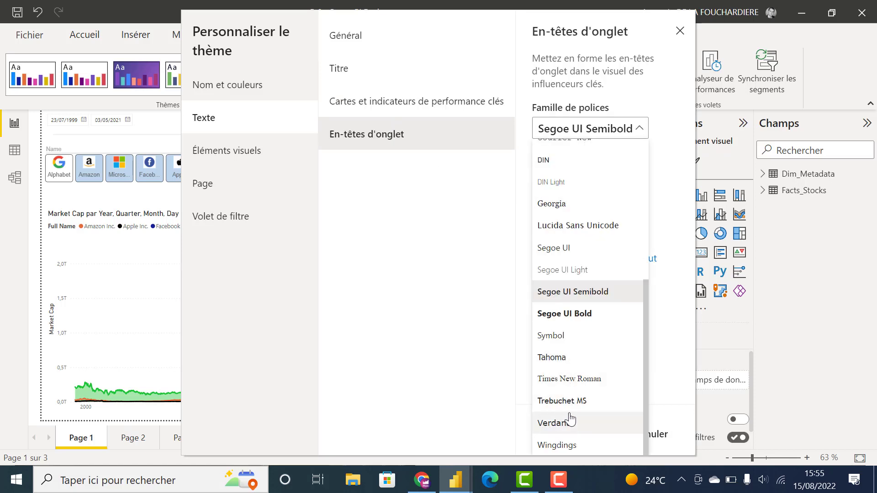
scroll(607, 315, "up", 5)
scroll(581, 392, "down", 1)
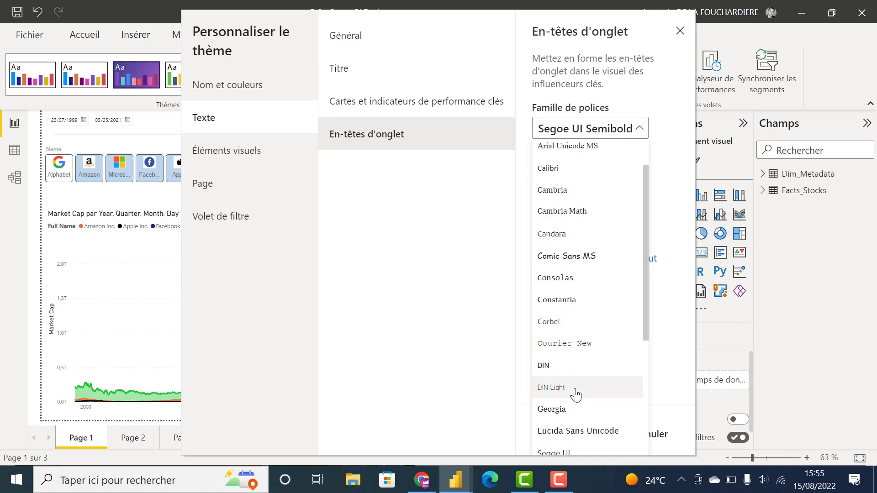
left_click(566, 256)
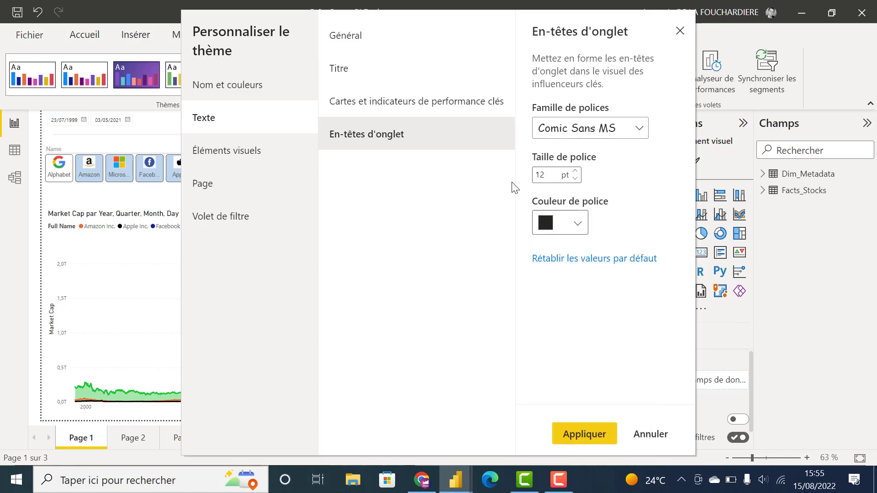
left_click(575, 172)
left_click(575, 172)
left_click(574, 173)
left_click(575, 172)
Give the theme's visual elements a bright cyan background with 51% transparency
left_click(235, 155)
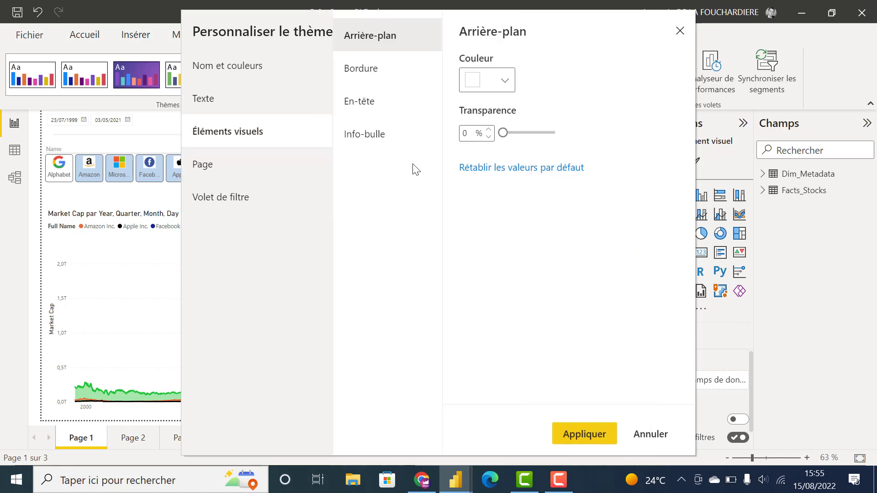
left_click(486, 85)
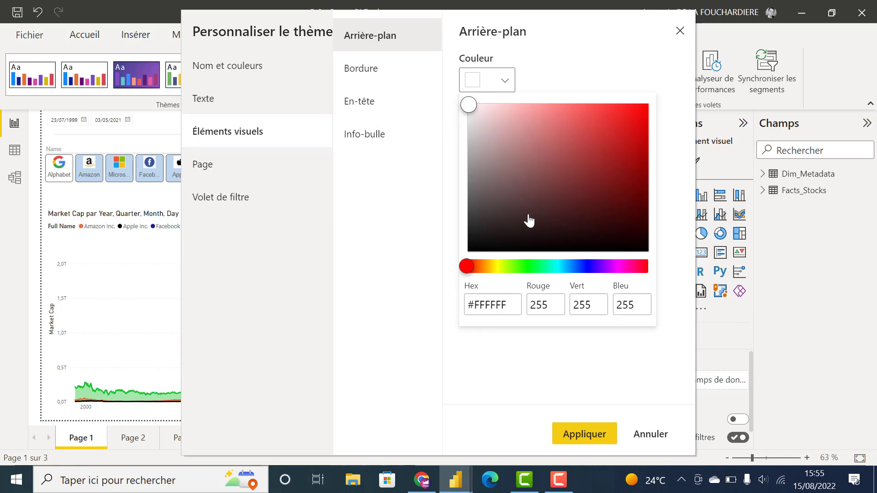
left_click(557, 265)
left_click_drag(474, 106, 650, 99)
left_click(562, 85)
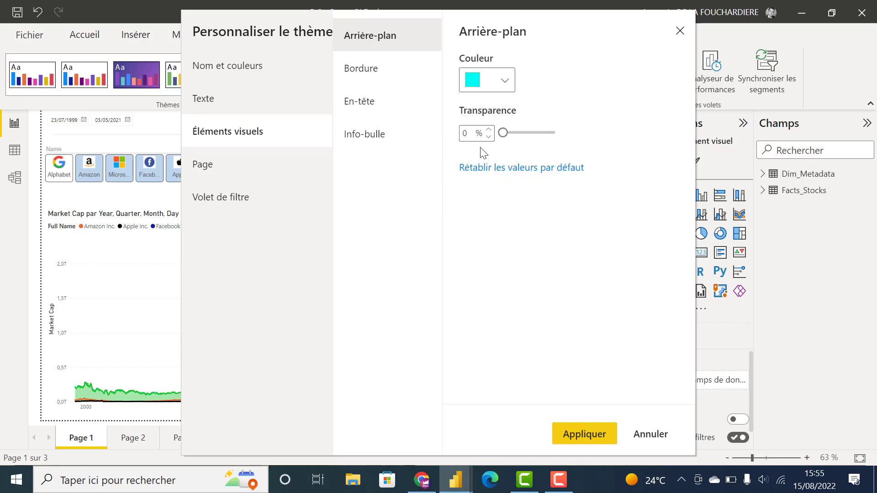
left_click_drag(503, 132, 529, 133)
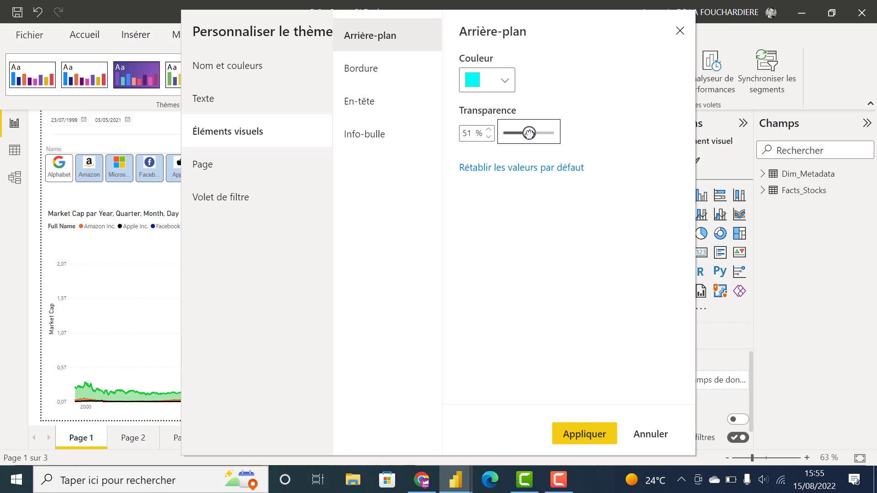
Turn on the border for the theme's visual elements and view their header settings
left_click(406, 69)
left_click(470, 77)
left_click(394, 108)
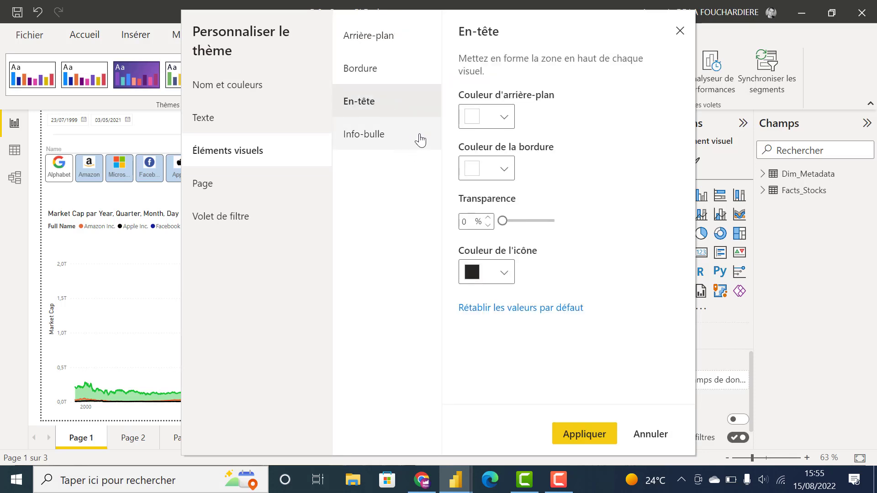
Set the theme's page wallpaper to bright green with 55% transparency
left_click(322, 187)
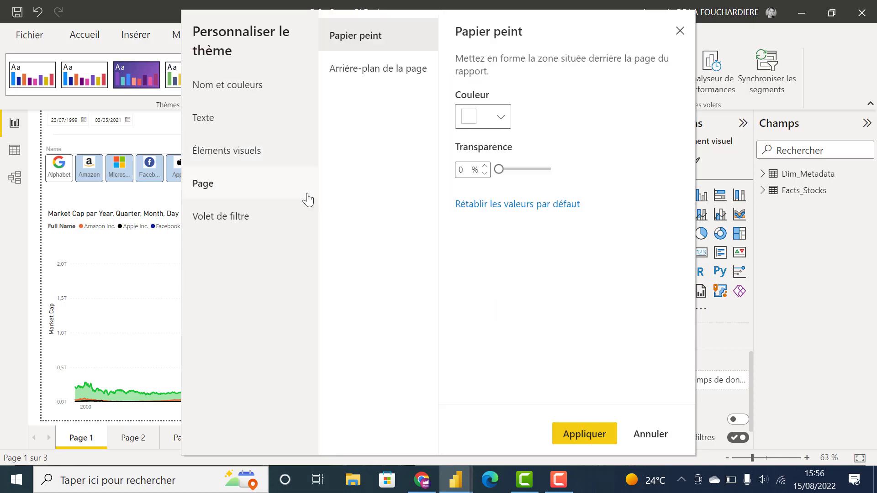
left_click(500, 117)
left_click(525, 303)
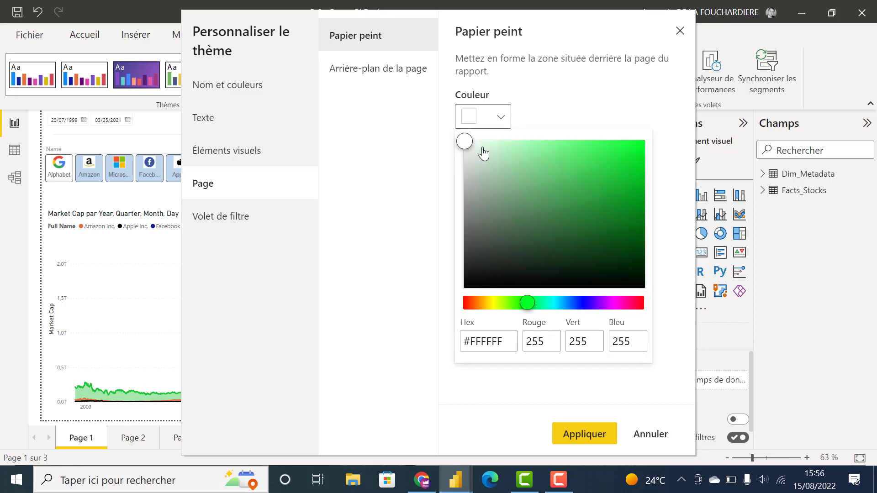
left_click(513, 156)
left_click_drag(515, 156, 656, 166)
left_click(656, 166)
left_click_drag(499, 169, 525, 169)
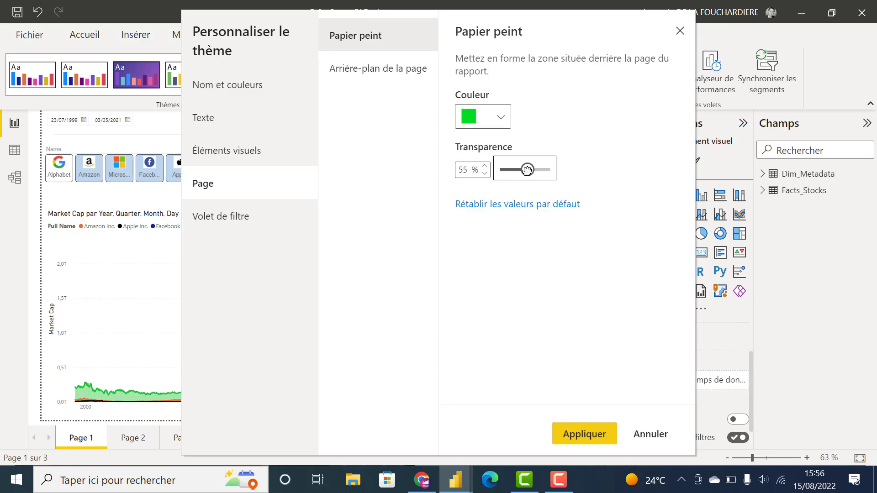
Set the theme's page background colour to magenta
left_click(397, 82)
left_click(505, 119)
left_click(621, 303)
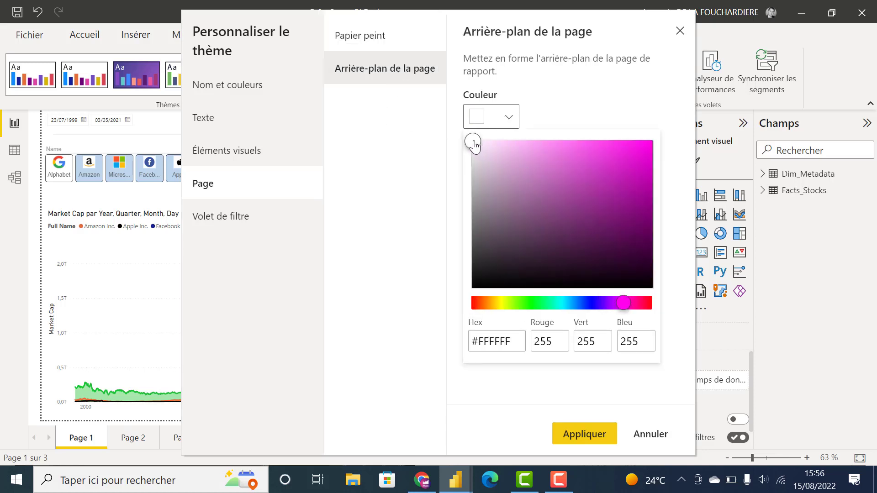
left_click_drag(473, 142, 653, 169)
left_click(607, 383)
Review the theme's settings for the filter pane, available filter cards and applied filter cards
left_click(254, 227)
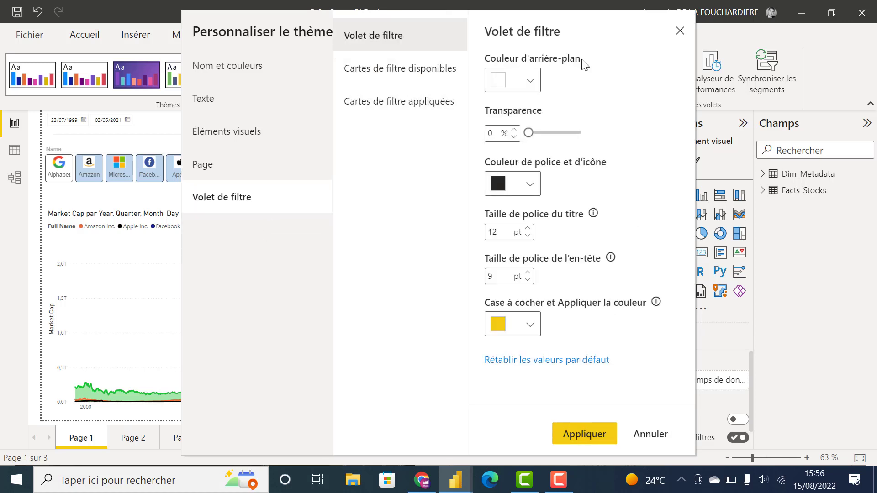
left_click(411, 69)
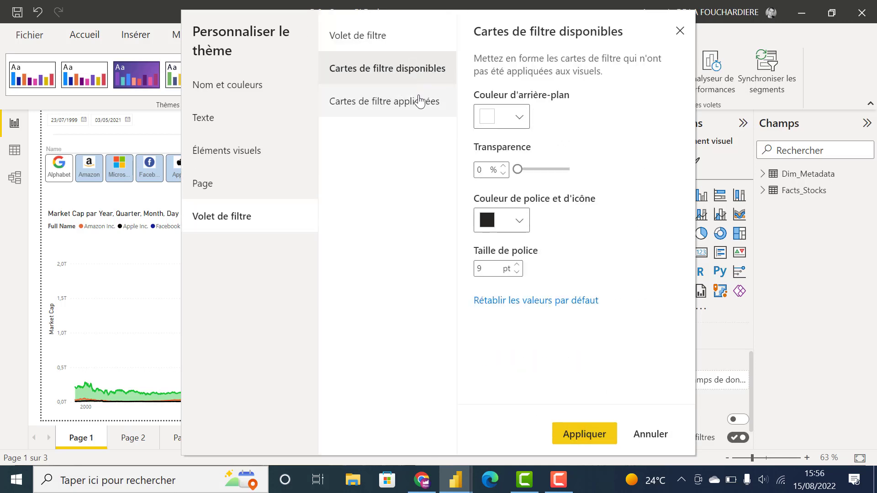
left_click(436, 99)
left_click_drag(502, 37, 323, 41)
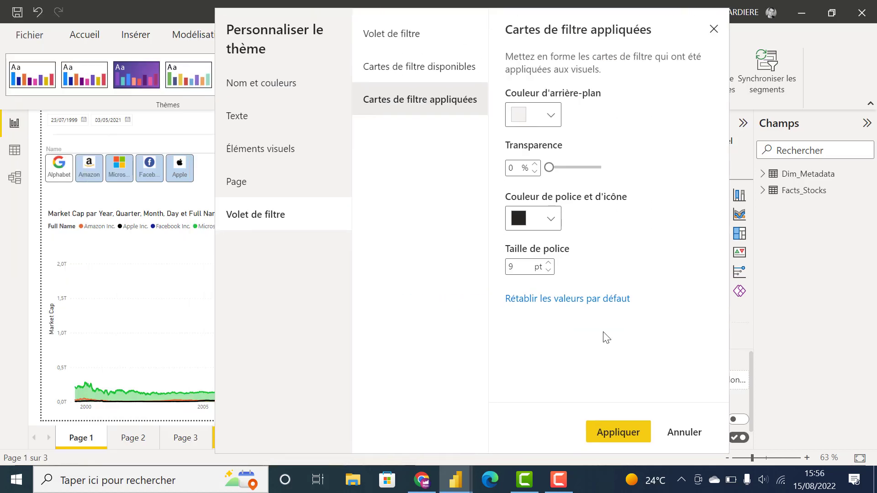
Apply the customised theme to the report and check how it looks on Page 2 and Page 3
left_click(631, 428)
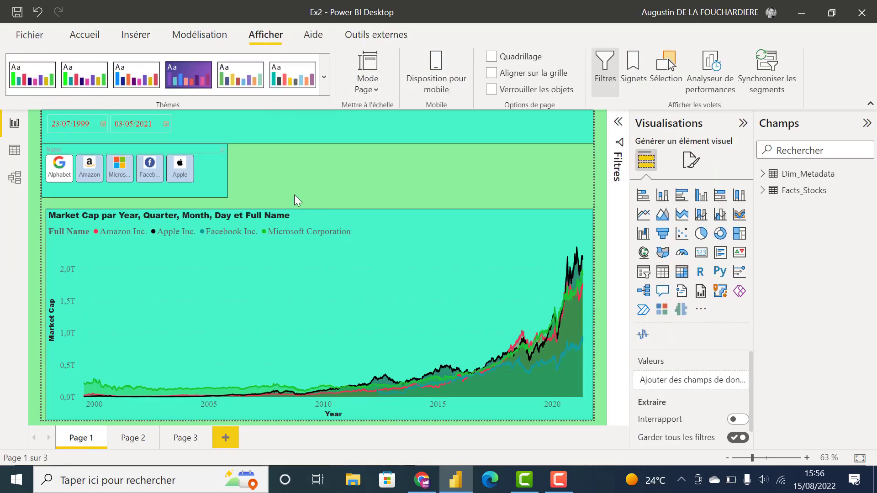
left_click(134, 439)
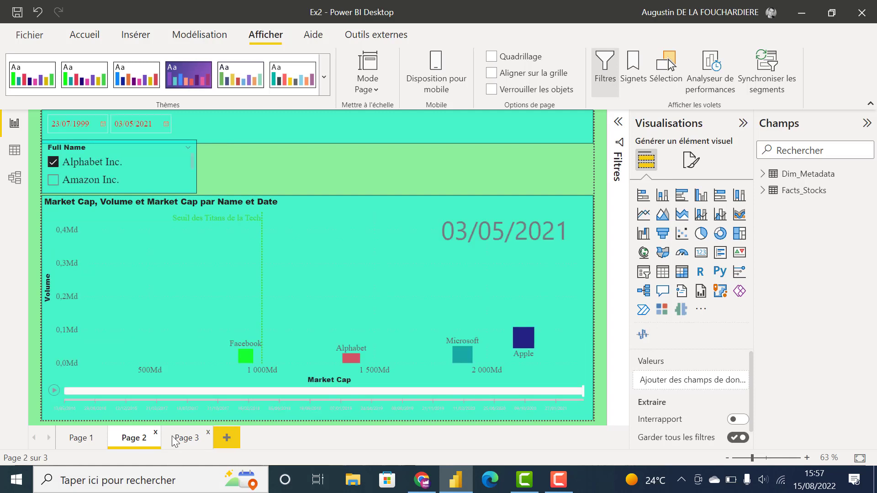
left_click(181, 437)
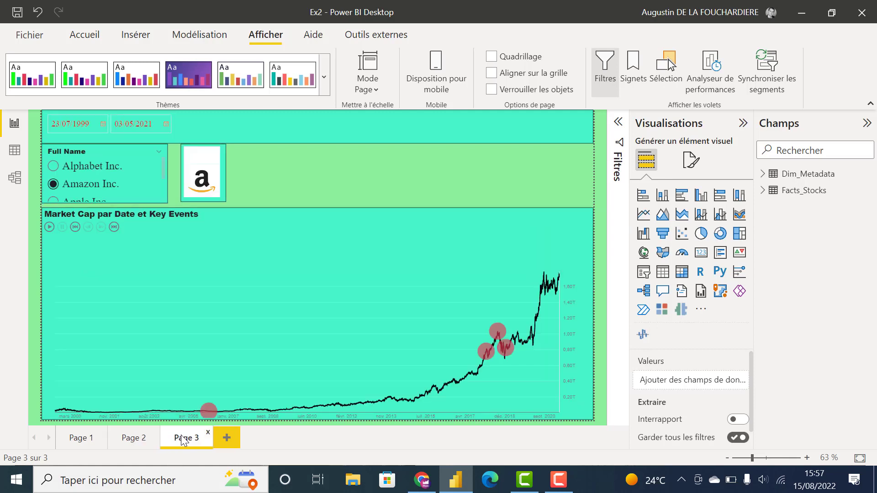
Locate the custom theme Test in the theme gallery and try to save the current theme as test.json in the Video folder
left_click(324, 77)
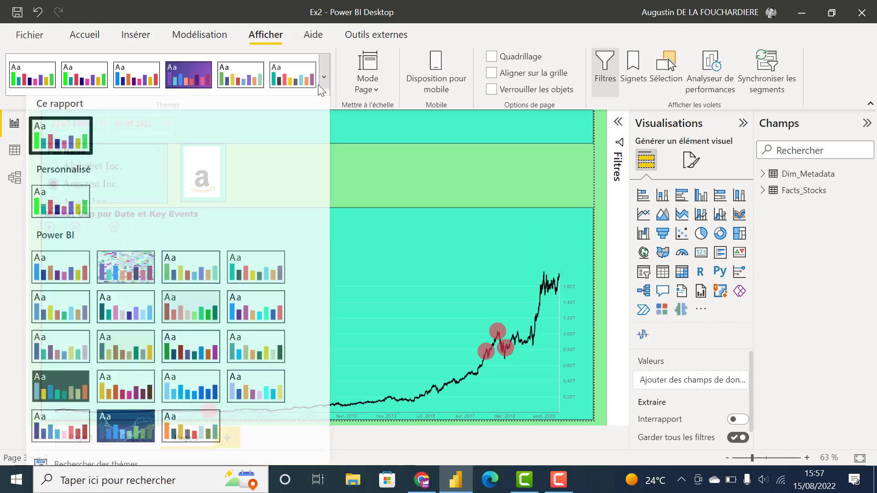
left_click(322, 75)
left_click(322, 76)
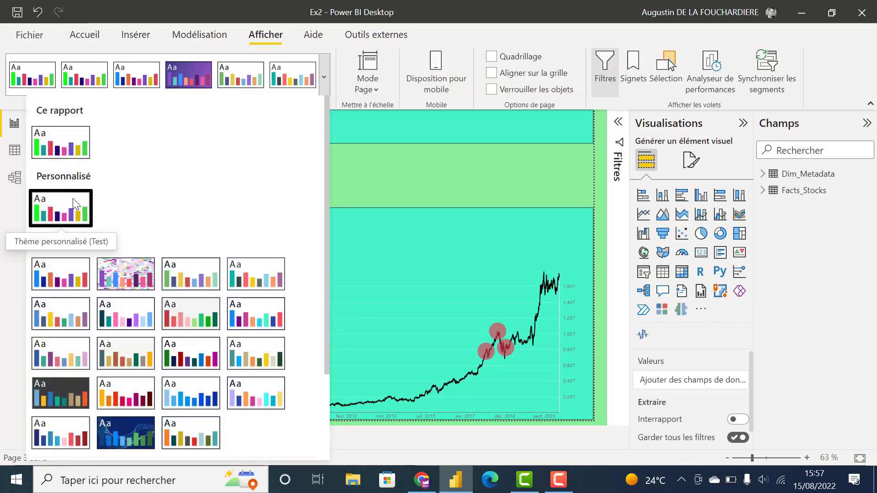
scroll(252, 276, "down", 3)
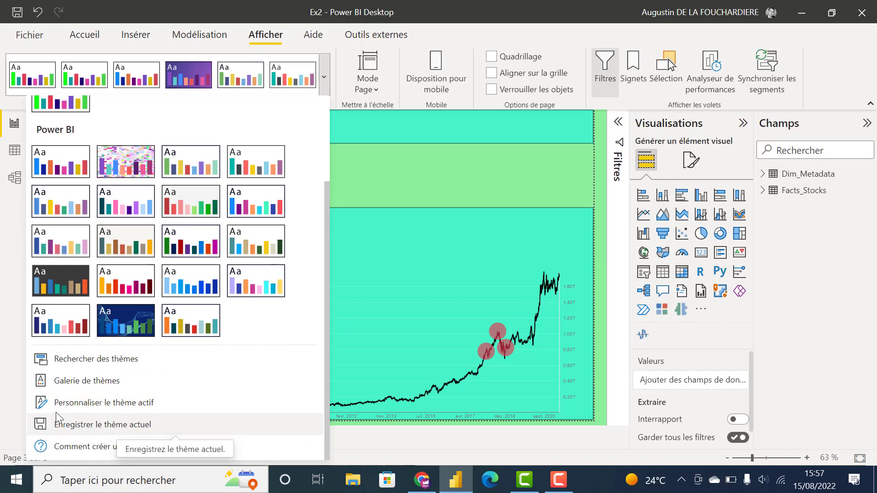
left_click(135, 426)
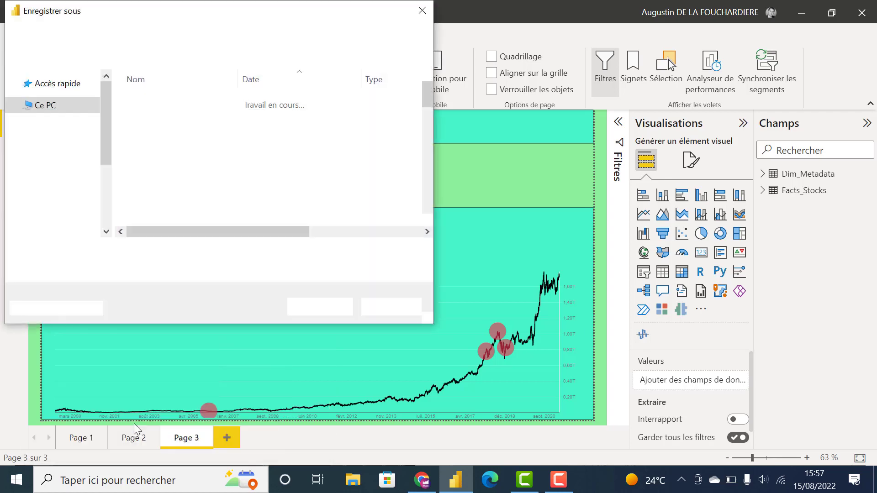
left_click(110, 253)
left_click_drag(120, 252, 85, 254)
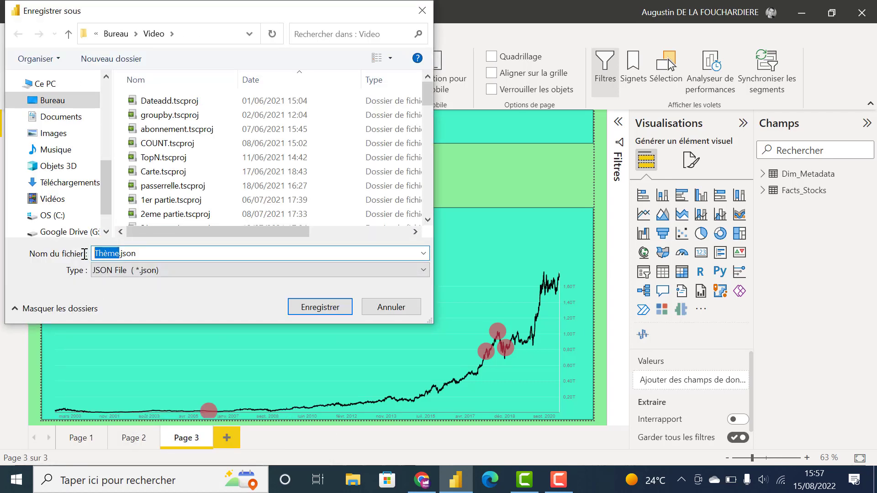
type("test")
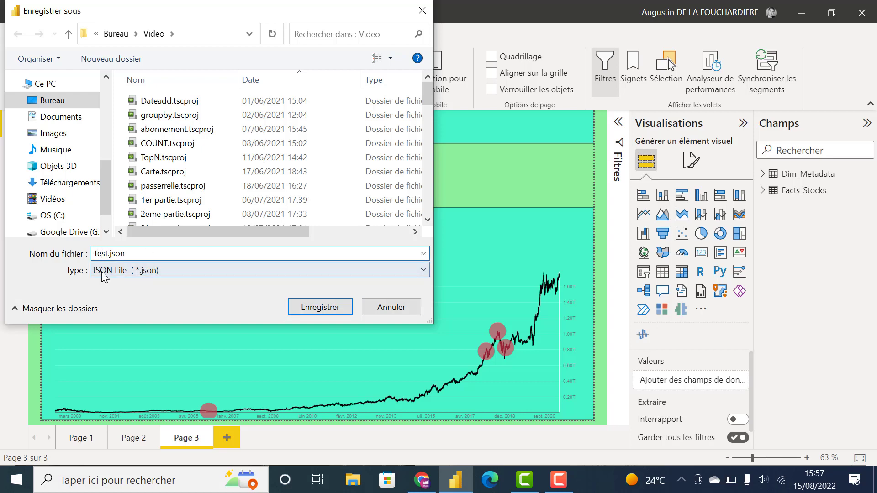
left_click(370, 308)
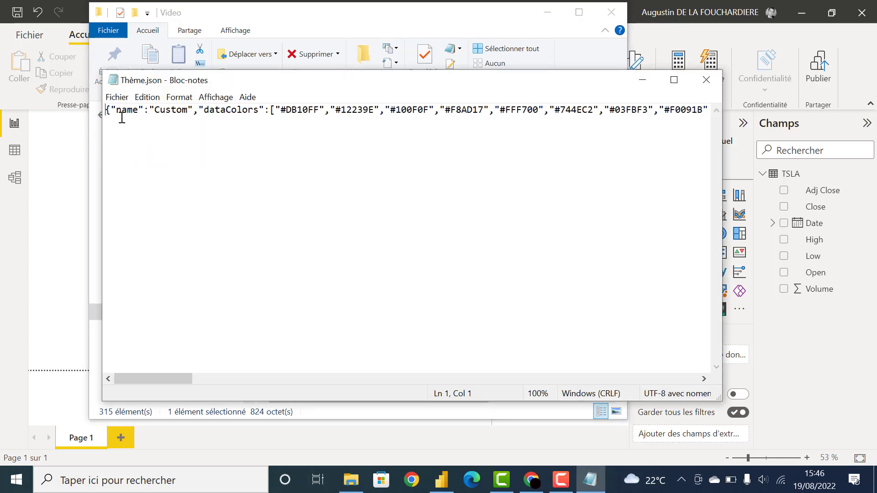
Read through the theme code of Thème.json in Notepad, and close the file and its folder window
left_click_drag(187, 379, 615, 382)
left_click_drag(638, 378, 654, 377)
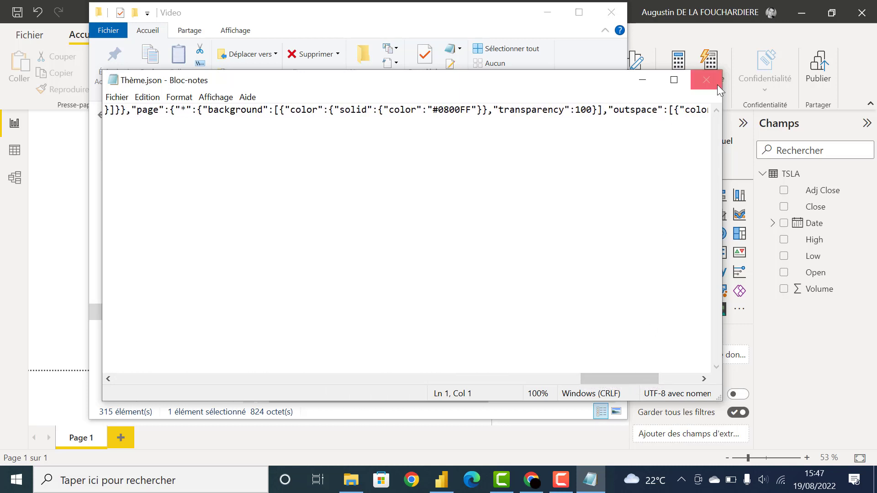
left_click(706, 80)
left_click(540, 13)
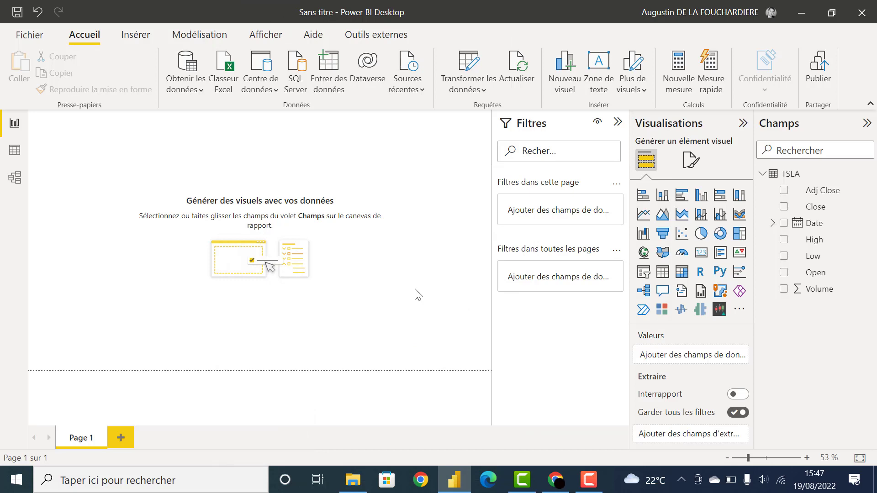
Browse for the saved theme JSON file and import it into the new report
left_click(278, 40)
left_click(325, 76)
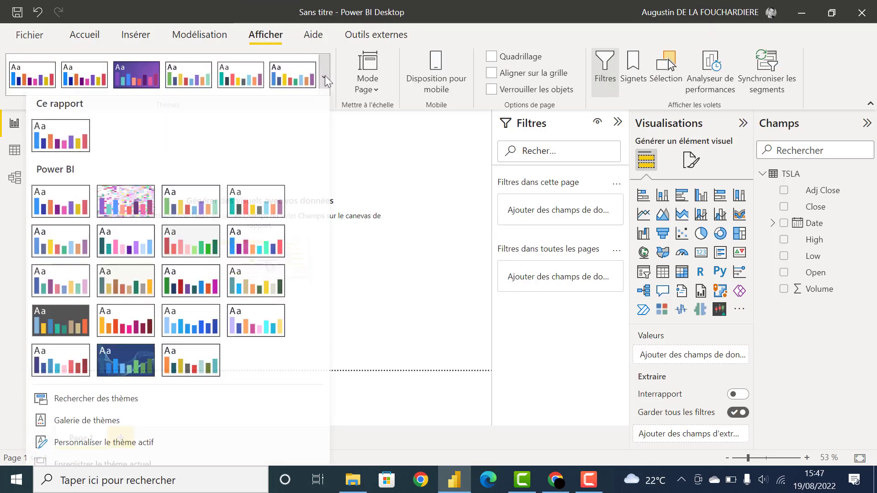
left_click(97, 406)
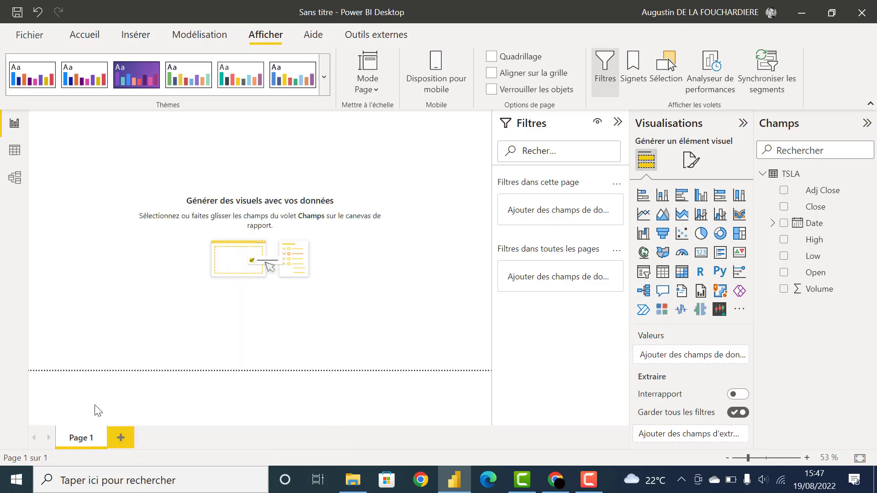
left_click(314, 307)
left_click(549, 273)
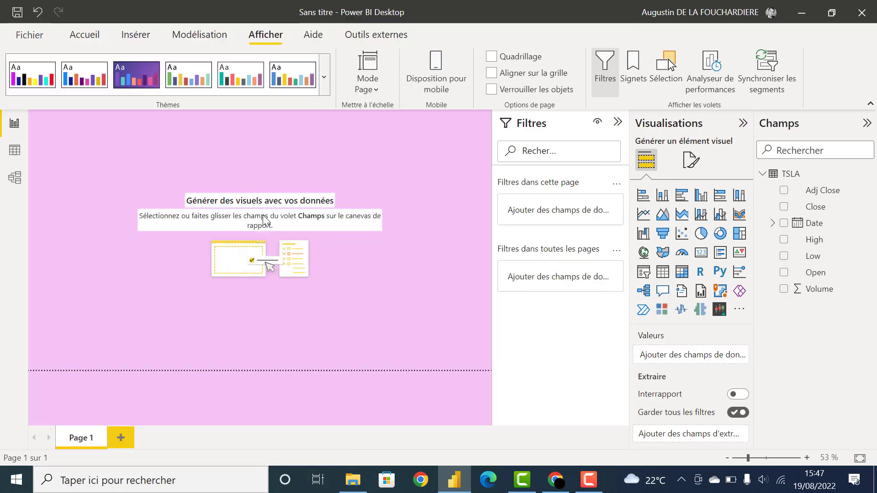
Build an enlarged line chart of Volume by Date on Page 1, and add a new blank report page
left_click(783, 223)
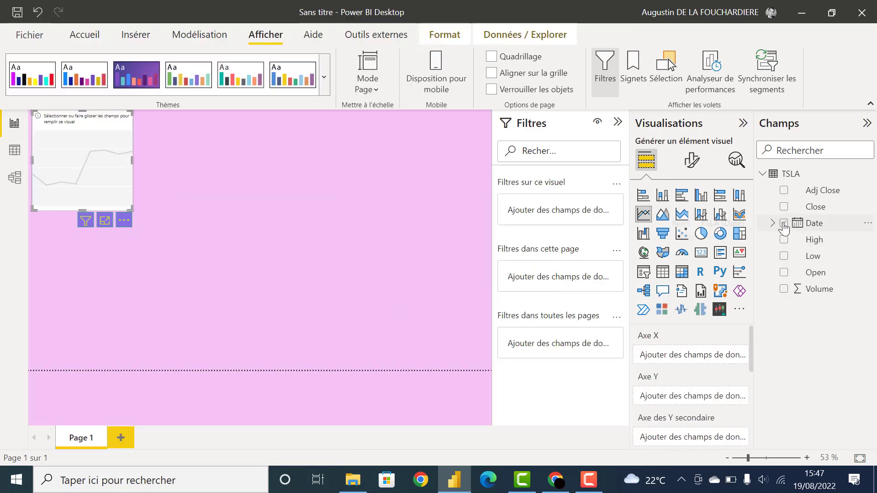
left_click(784, 288)
left_click_drag(132, 210, 360, 329)
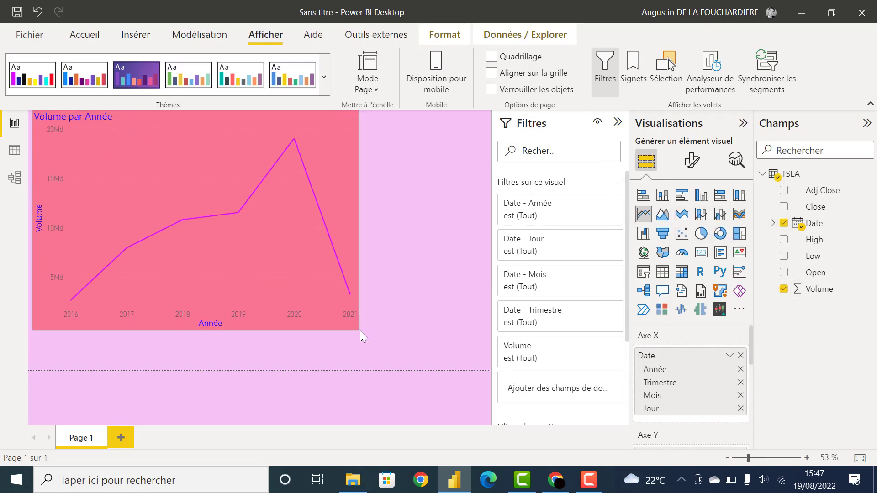
left_click(121, 436)
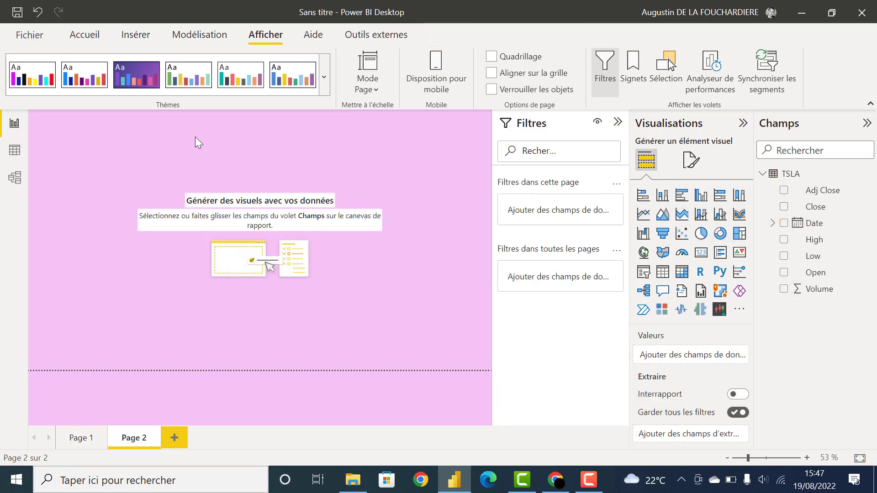